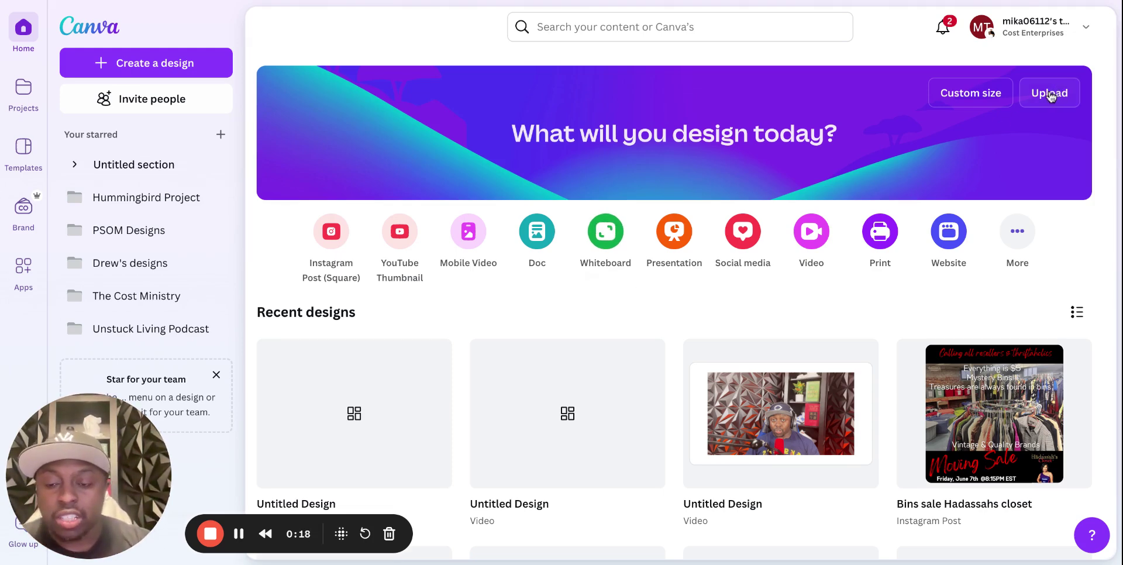
# Search the templates for "video" and create a blank video design.
pyautogui.click(639, 25)
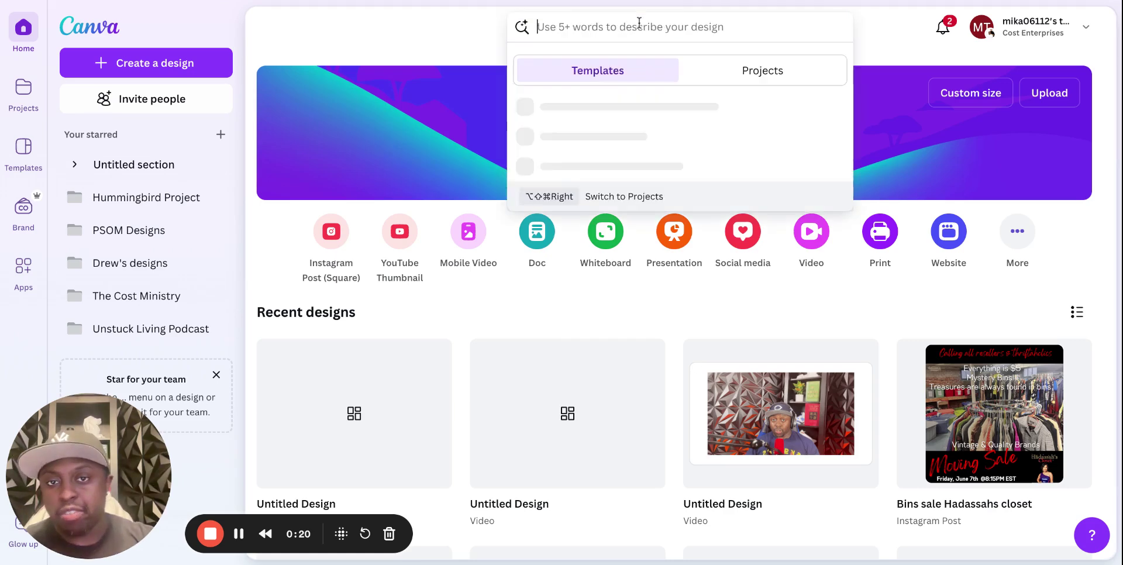
pyautogui.write('video')
pyautogui.press('Return')
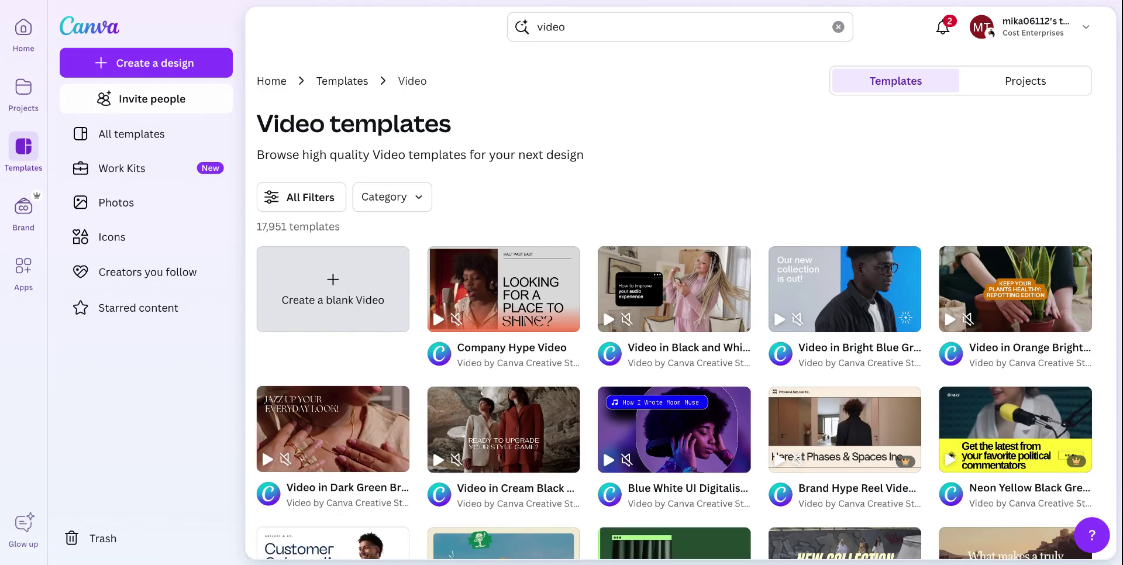
pyautogui.click(333, 289)
# Add the uploaded 2:01 video of the man in front of the bookshelves to the blank page.
pyautogui.click(27, 284)
pyautogui.click(199, 178)
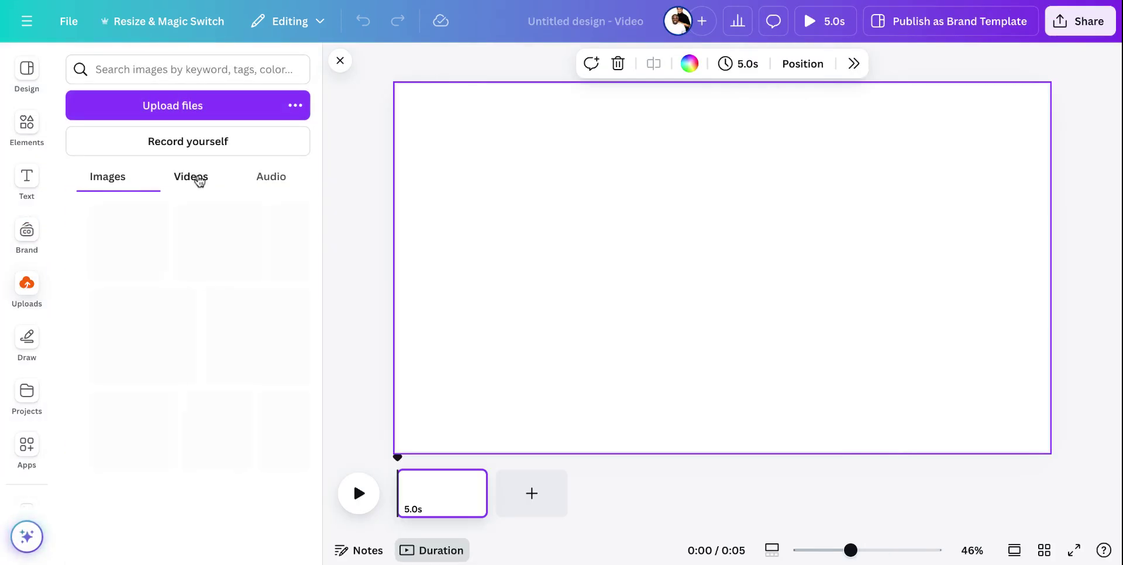
pyautogui.moveTo(242, 233)
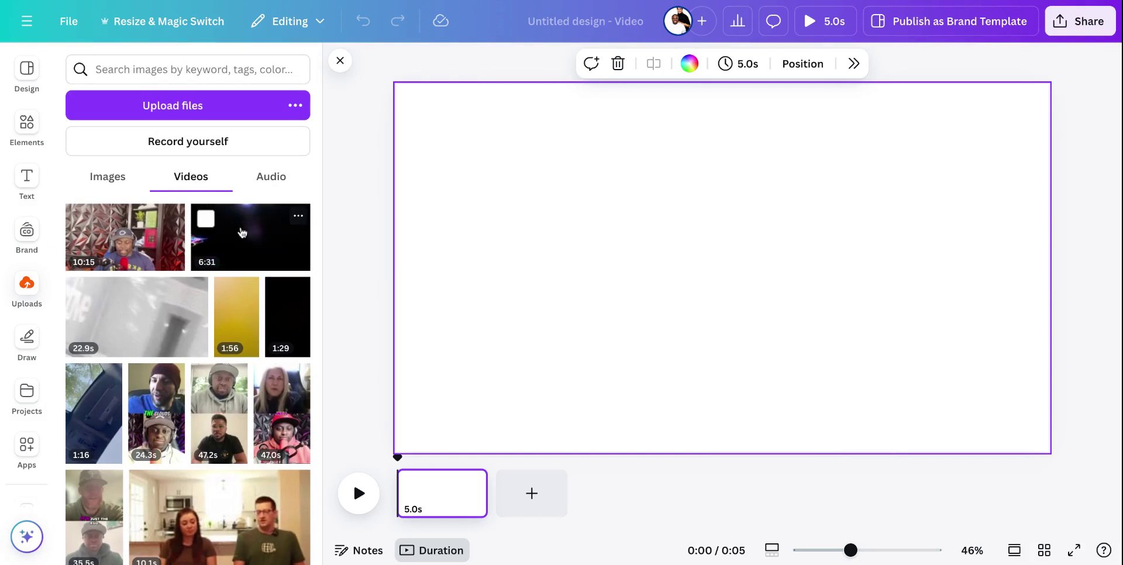
pyautogui.scroll(-8, 128, 386)
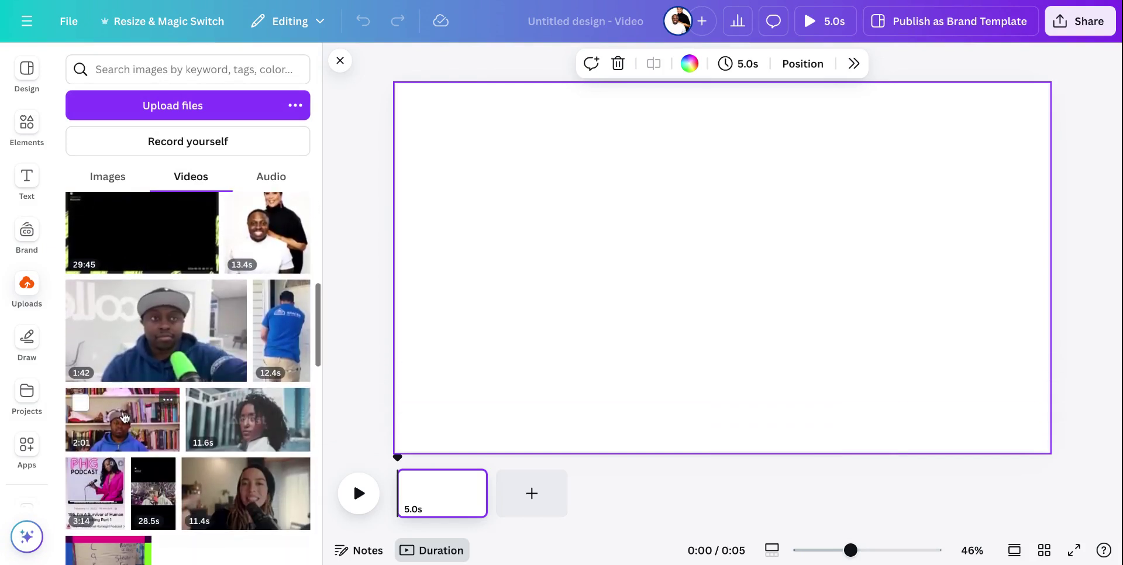
pyautogui.click(125, 417)
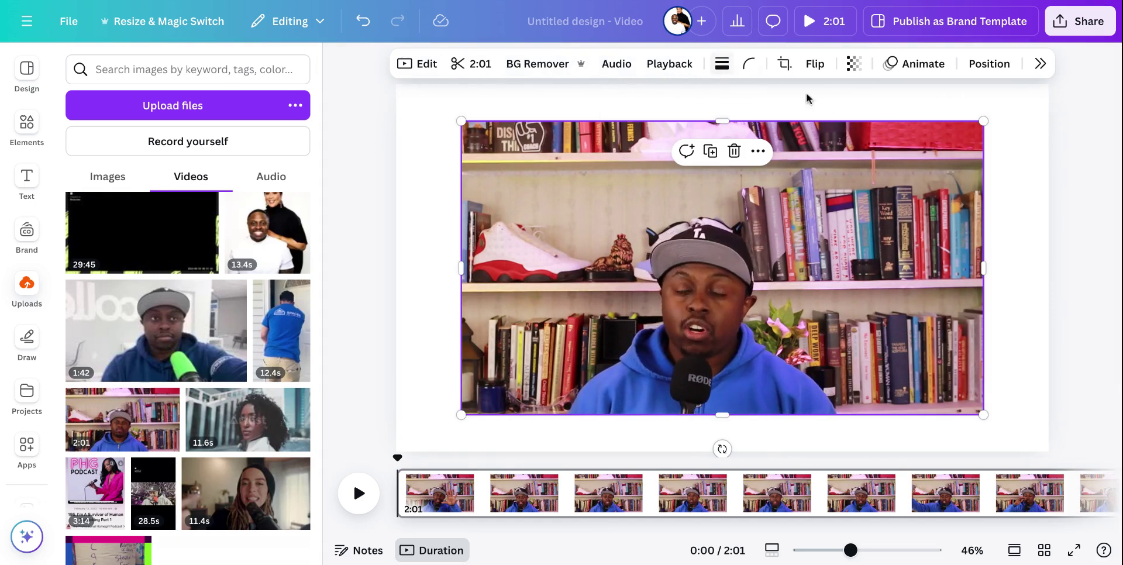
# Pause the clip's preview on the page and try to remove its background.
pyautogui.moveTo(828, 198)
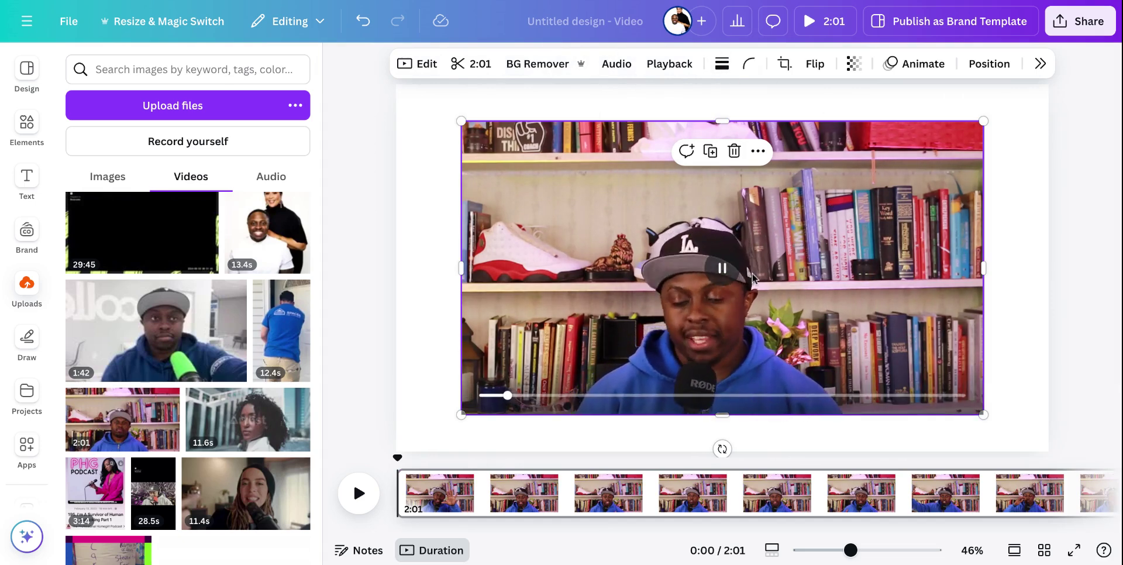
pyautogui.click(723, 269)
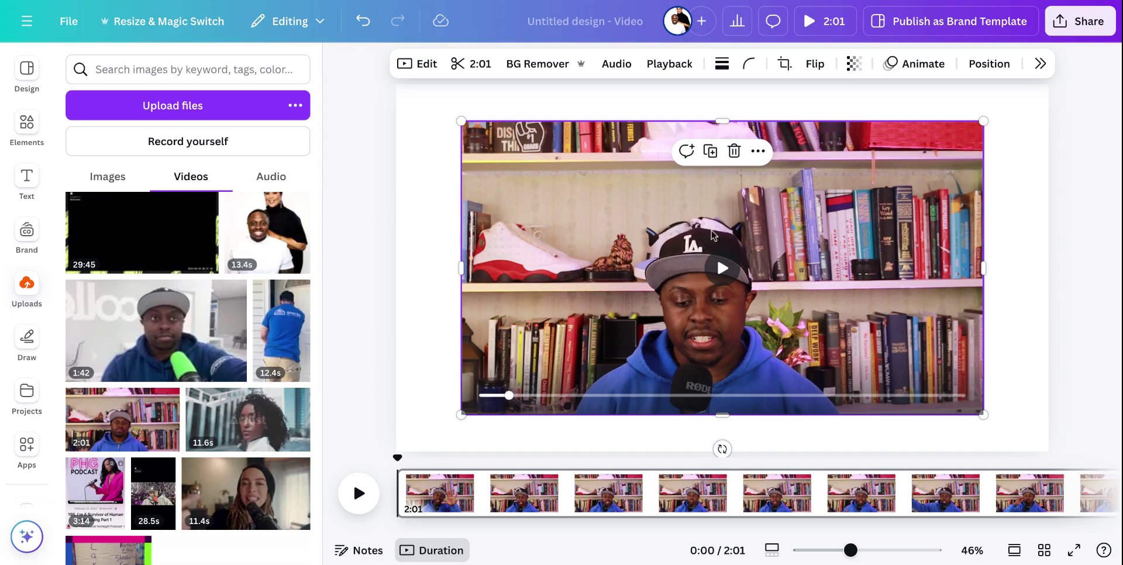
pyautogui.click(557, 66)
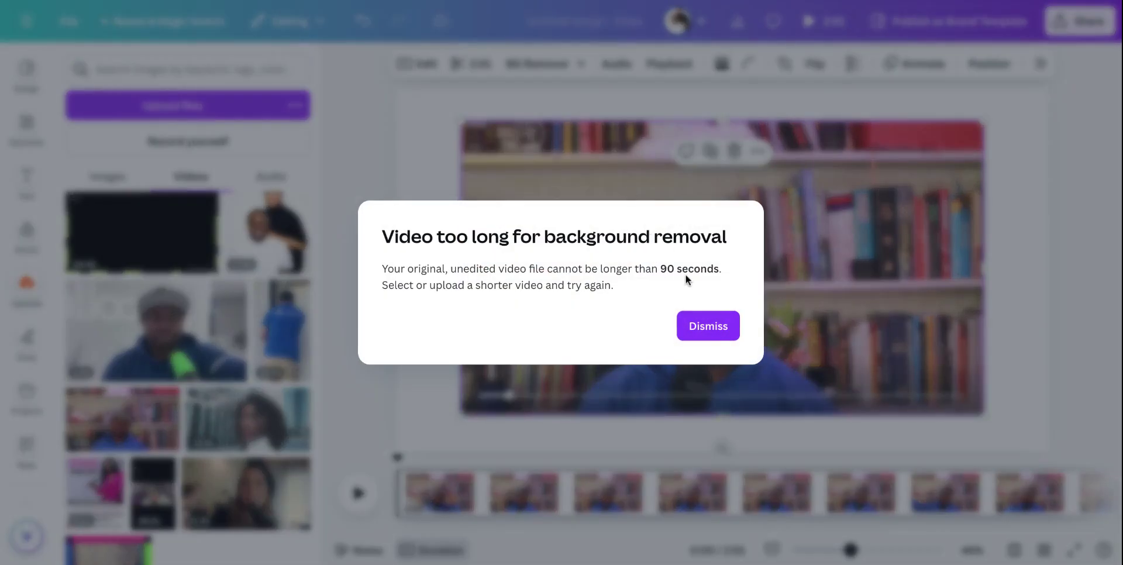
pyautogui.click(714, 325)
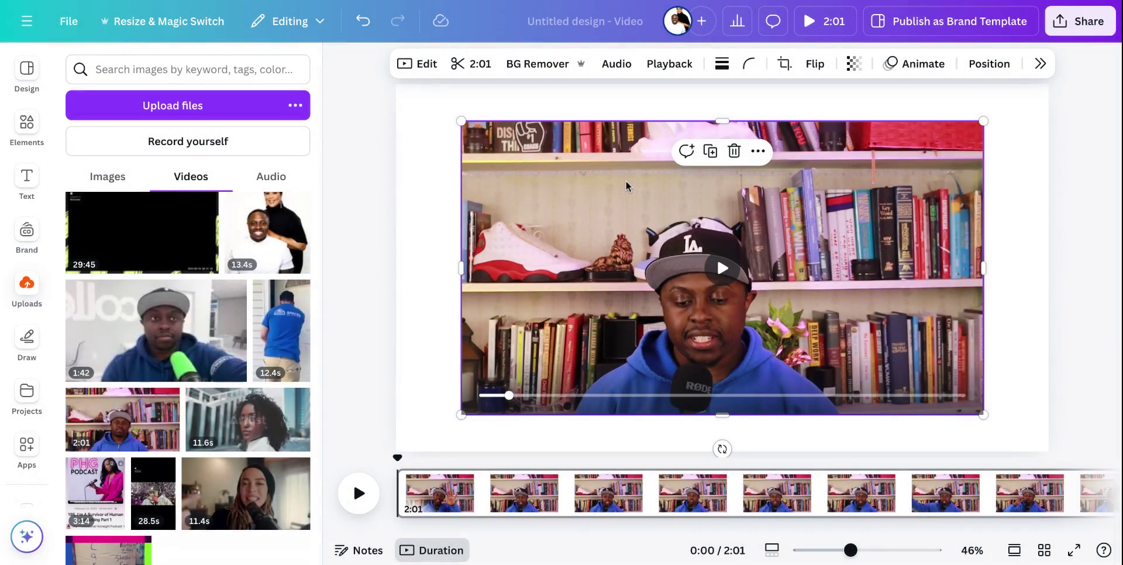
# Open the video's editing options and turn on Enhance voice for its audio.
pyautogui.click(417, 65)
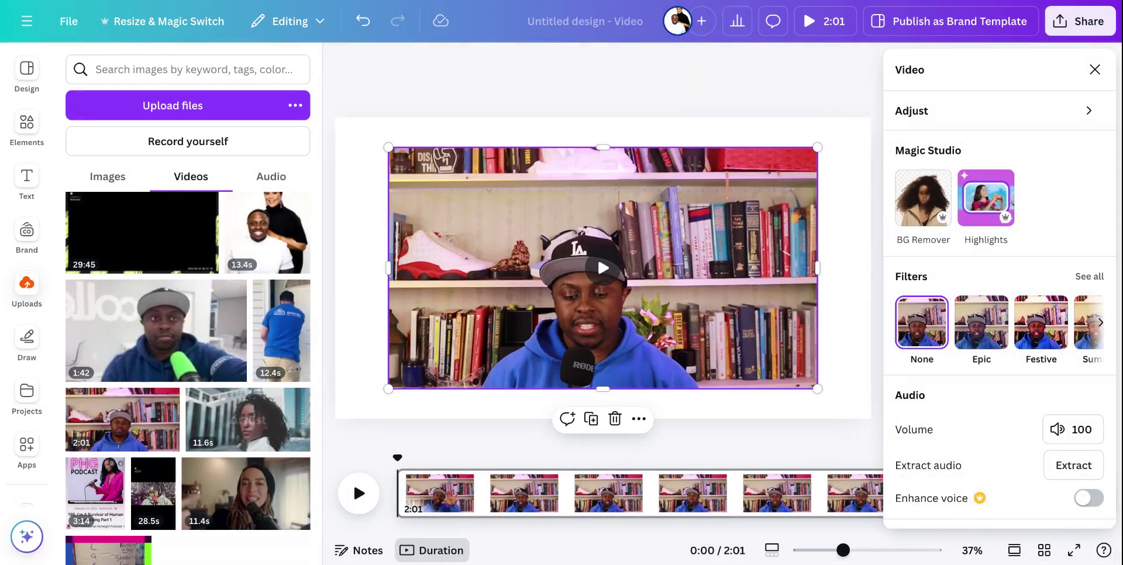
pyautogui.scroll(-1, 1008, 374)
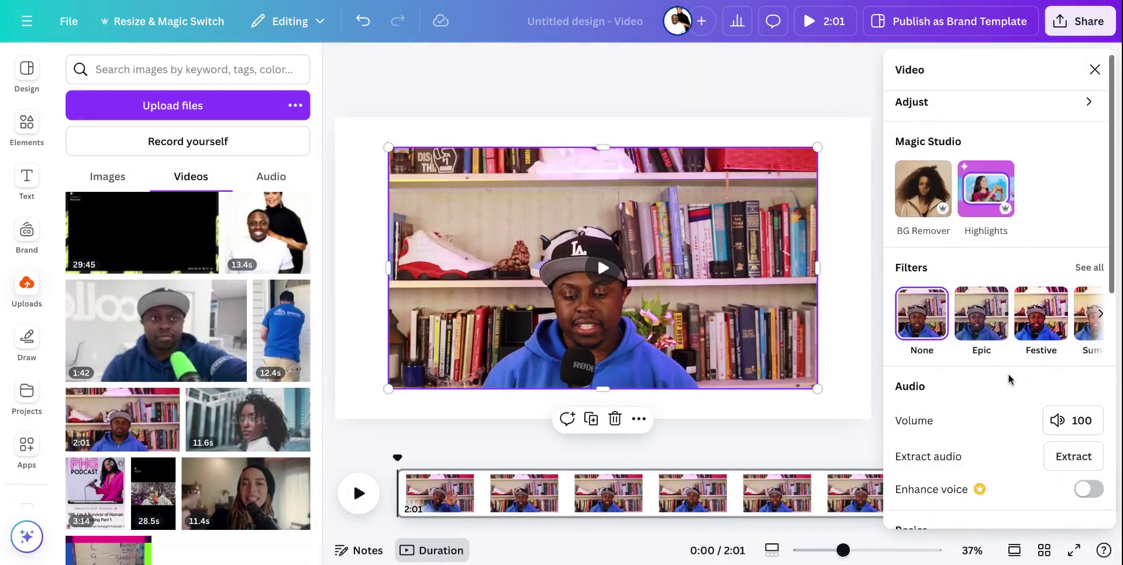
pyautogui.click(1085, 497)
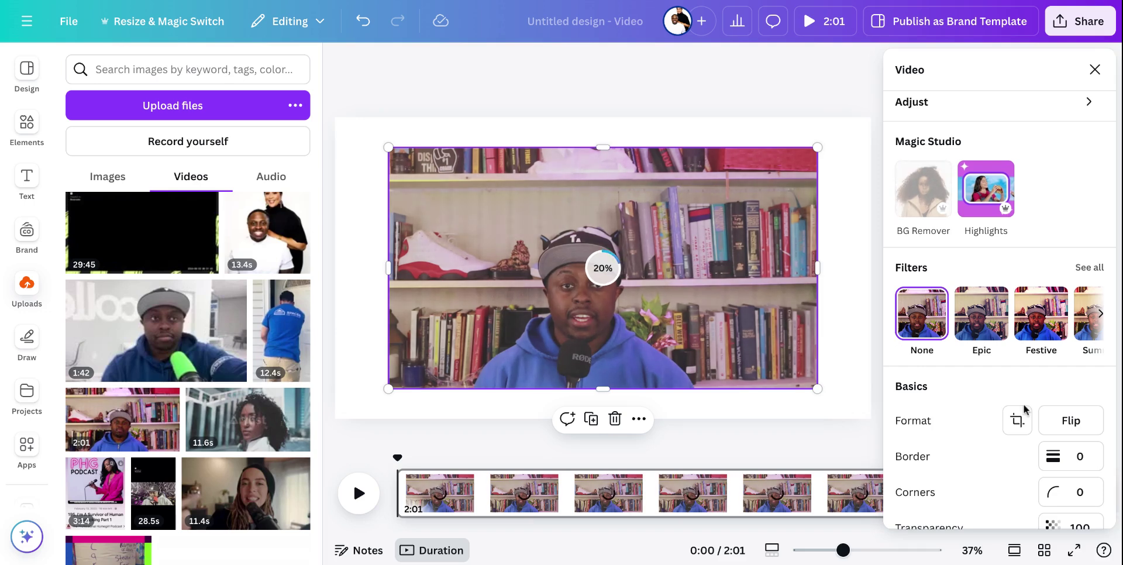
# Try out filters such as Epic, Summer, Afterglow, Selfie and Cali on the video.
pyautogui.click(976, 325)
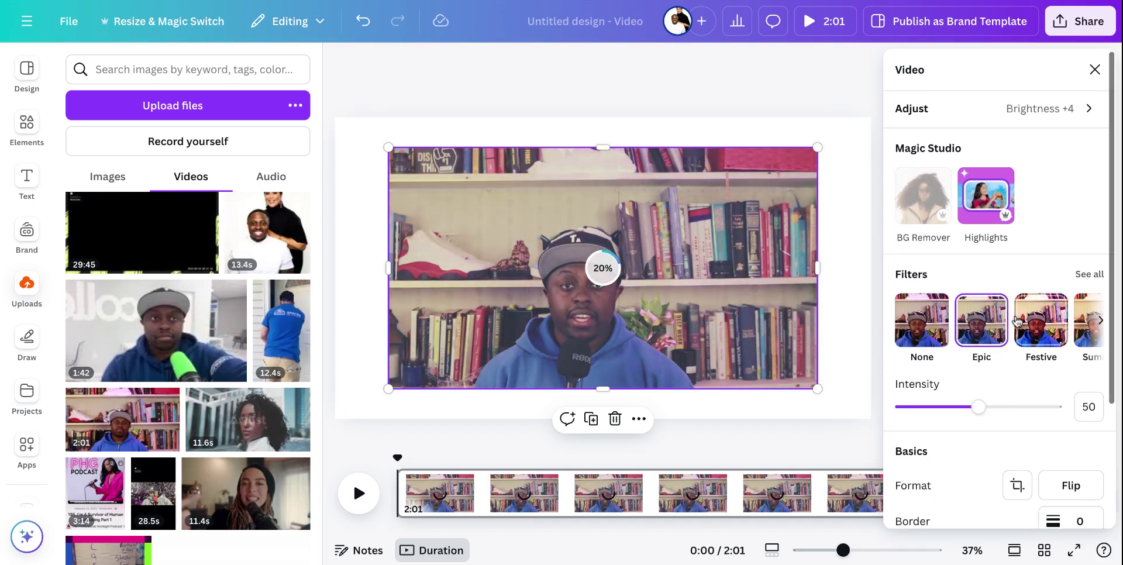
pyautogui.hscroll(3, 1016, 322)
pyautogui.click(977, 326)
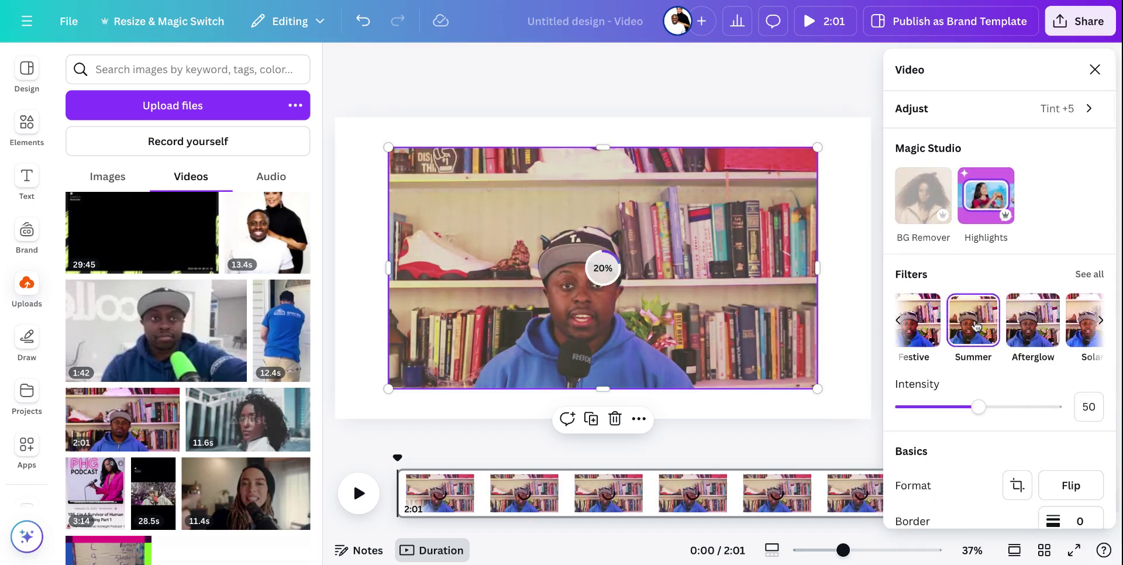
pyautogui.click(1032, 323)
pyautogui.hscroll(2, 1018, 332)
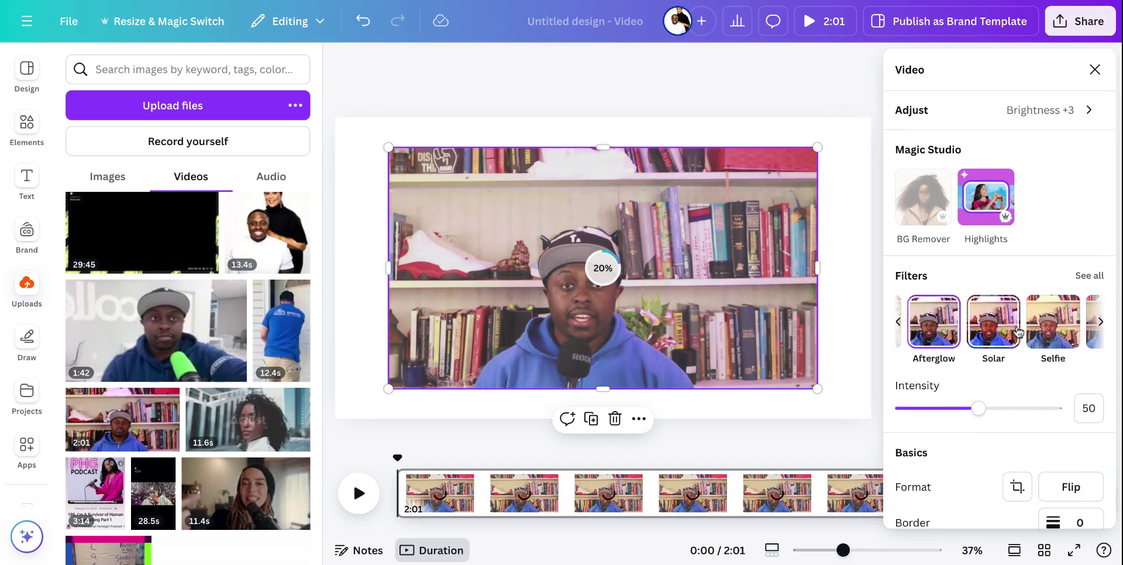
pyautogui.click(1049, 331)
pyautogui.hscroll(1, 1042, 336)
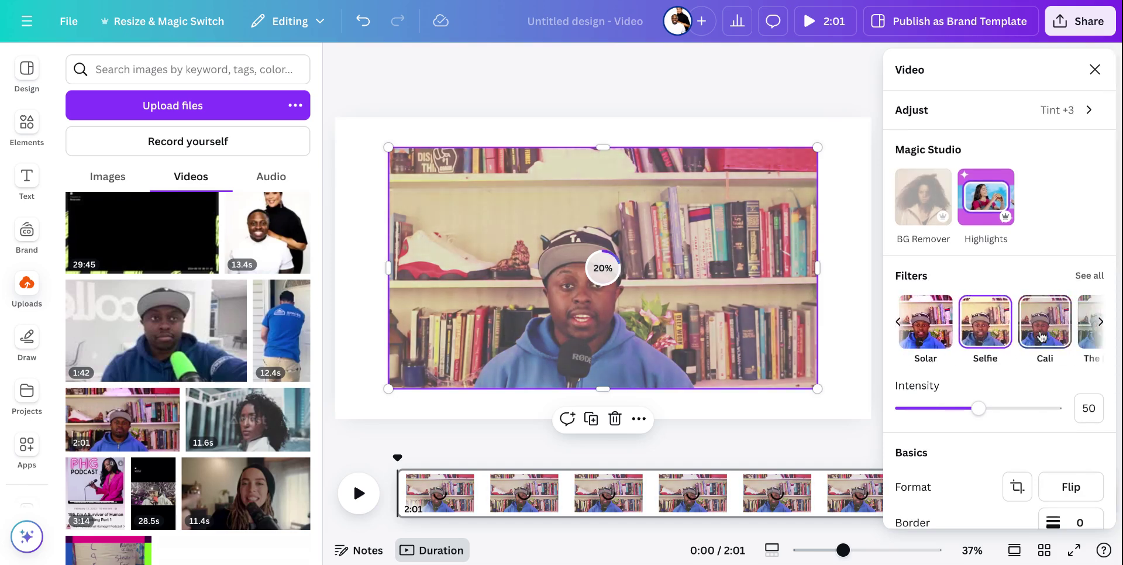
pyautogui.click(1042, 336)
pyautogui.hscroll(1, 1043, 336)
pyautogui.click(1044, 333)
pyautogui.hscroll(4, 1046, 335)
pyautogui.click(1020, 338)
pyautogui.hscroll(1, 1012, 342)
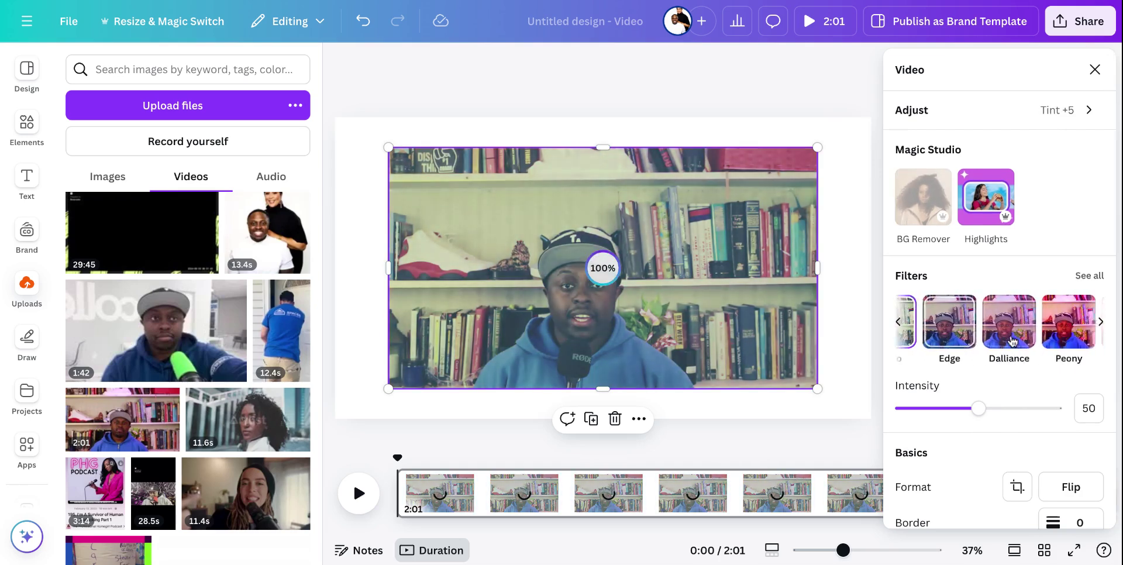
pyautogui.hscroll(3, 1012, 342)
pyautogui.click(996, 338)
pyautogui.hscroll(2, 1018, 336)
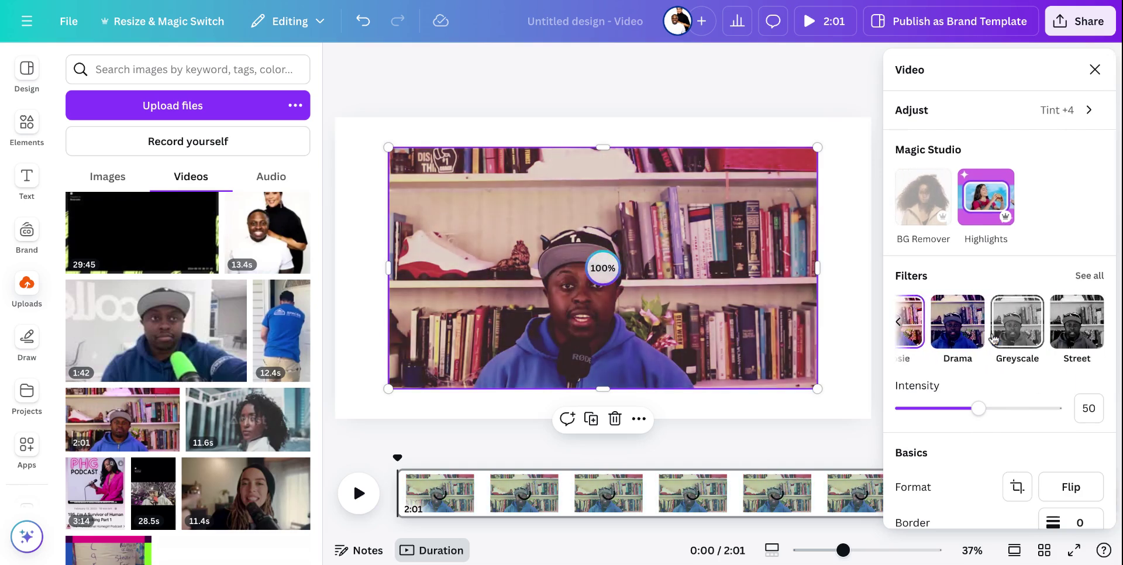
# Apply the Greyscale filter to the video and start playback to preview it.
pyautogui.click(1033, 334)
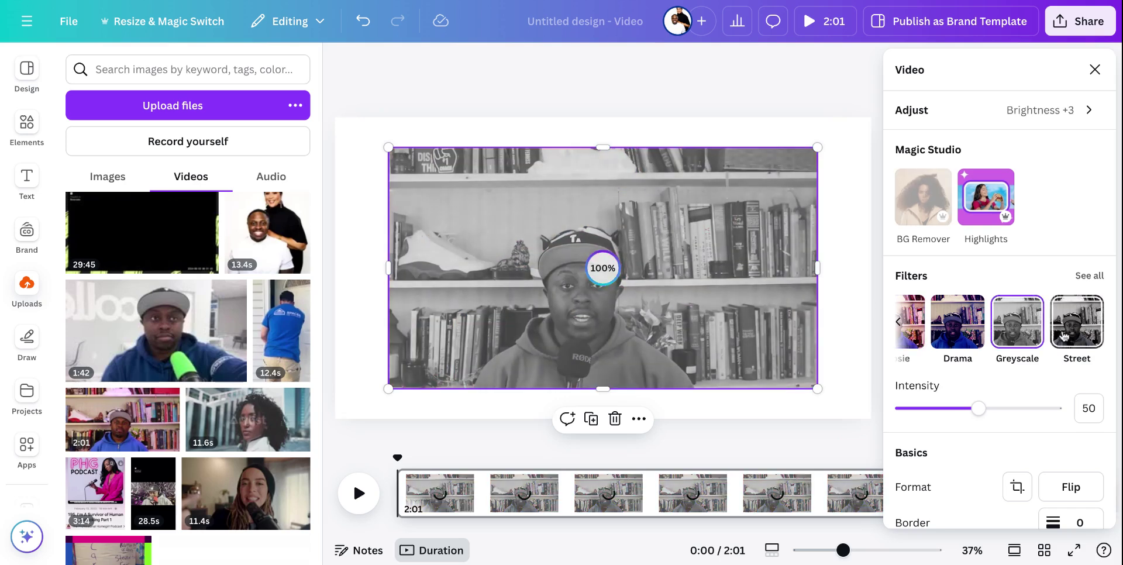
pyautogui.hscroll(-3, 1073, 338)
pyautogui.hscroll(-5, 1073, 338)
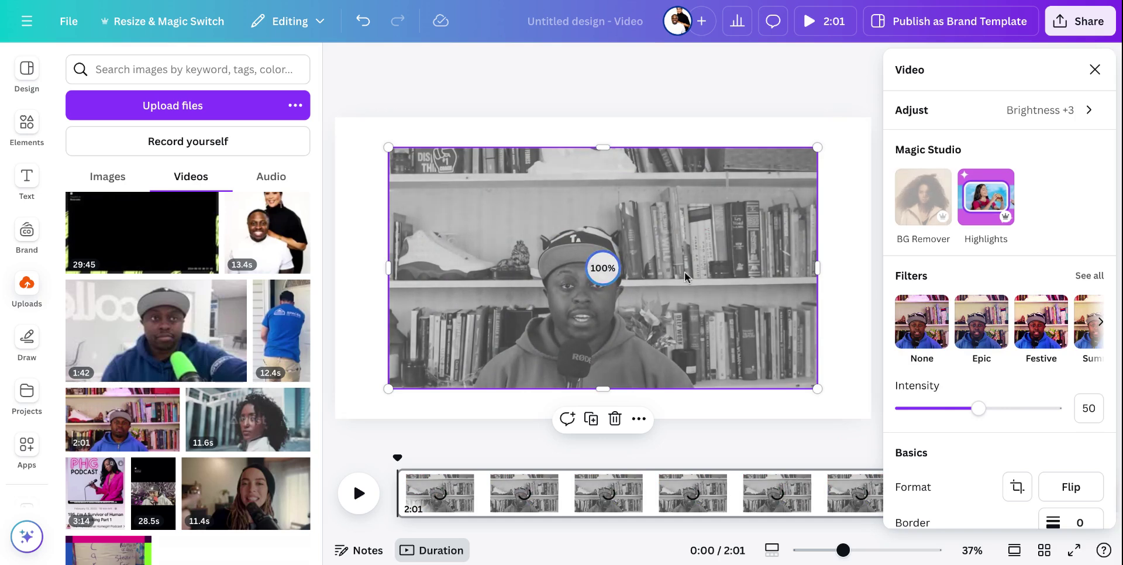
pyautogui.click(359, 493)
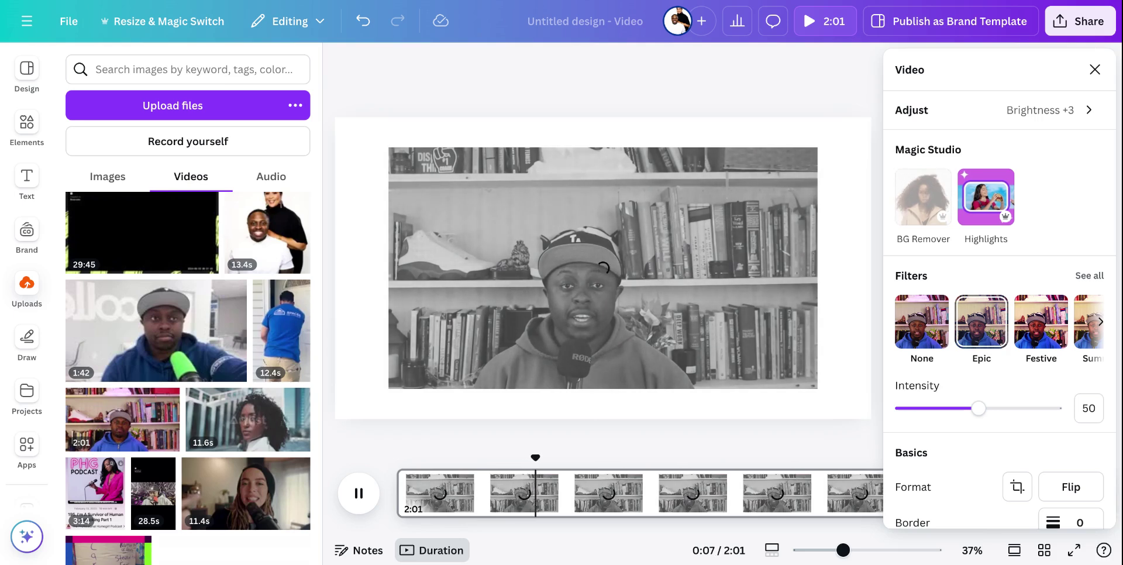
# Set the video's corner rounding to 79.
pyautogui.scroll(-1, 995, 377)
pyautogui.scroll(-2, 994, 377)
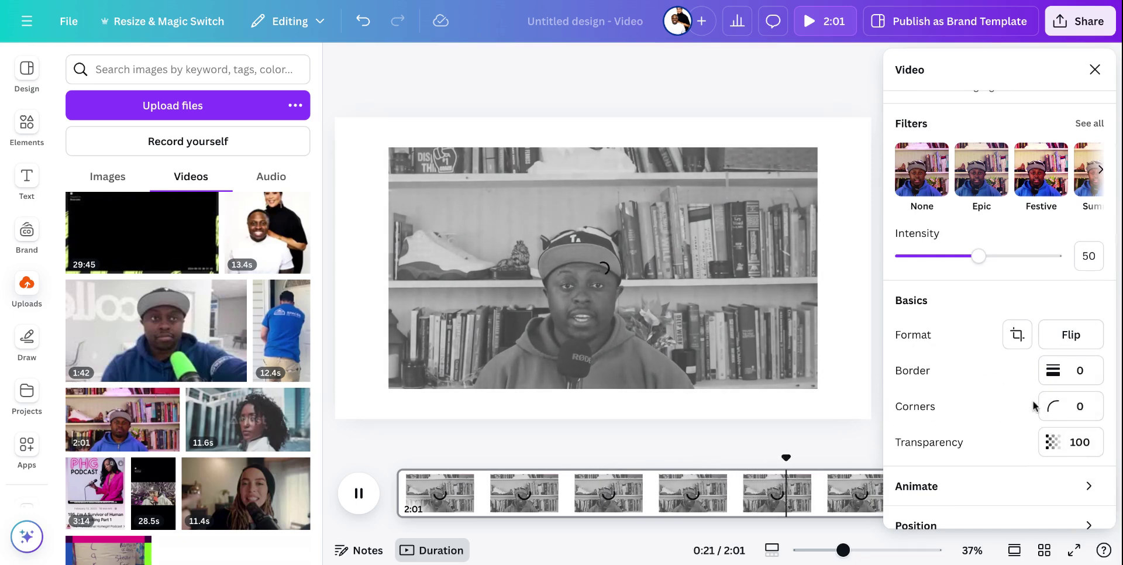
pyautogui.click(1062, 410)
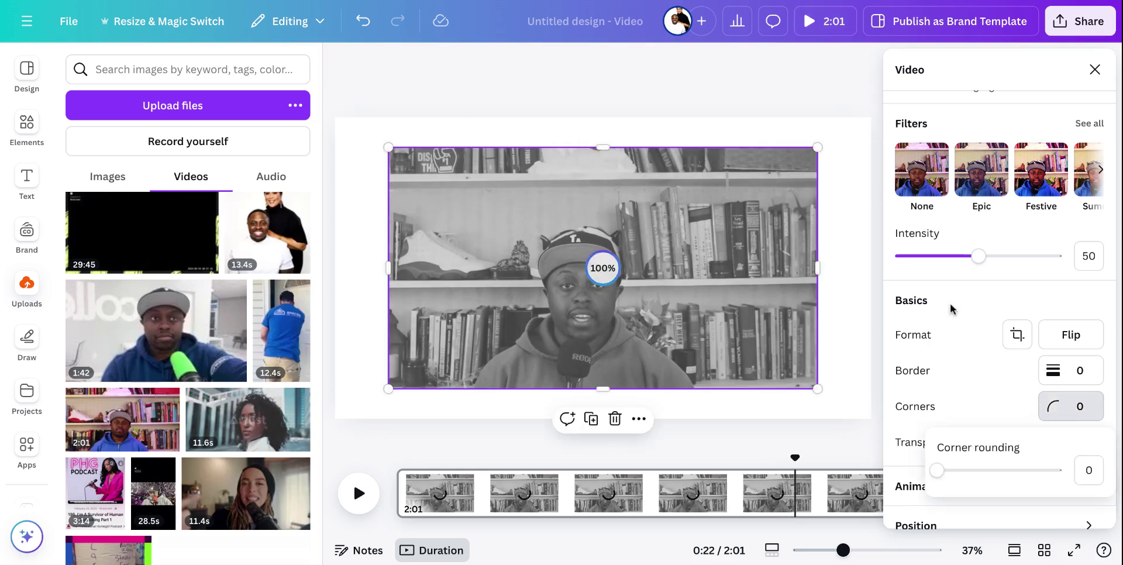
pyautogui.moveTo(939, 470); pyautogui.dragTo(1037, 494)
# Compare the border styles and give the video a solid black border with weight 4.
pyautogui.click(1065, 377)
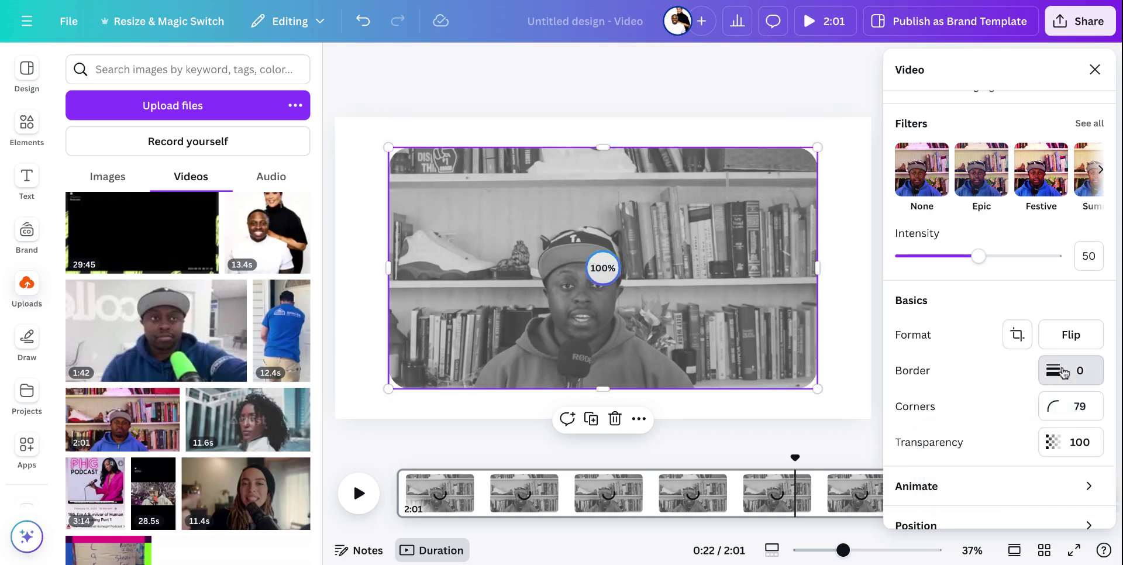
pyautogui.click(962, 422)
pyautogui.click(1002, 419)
pyautogui.click(1047, 419)
pyautogui.click(960, 417)
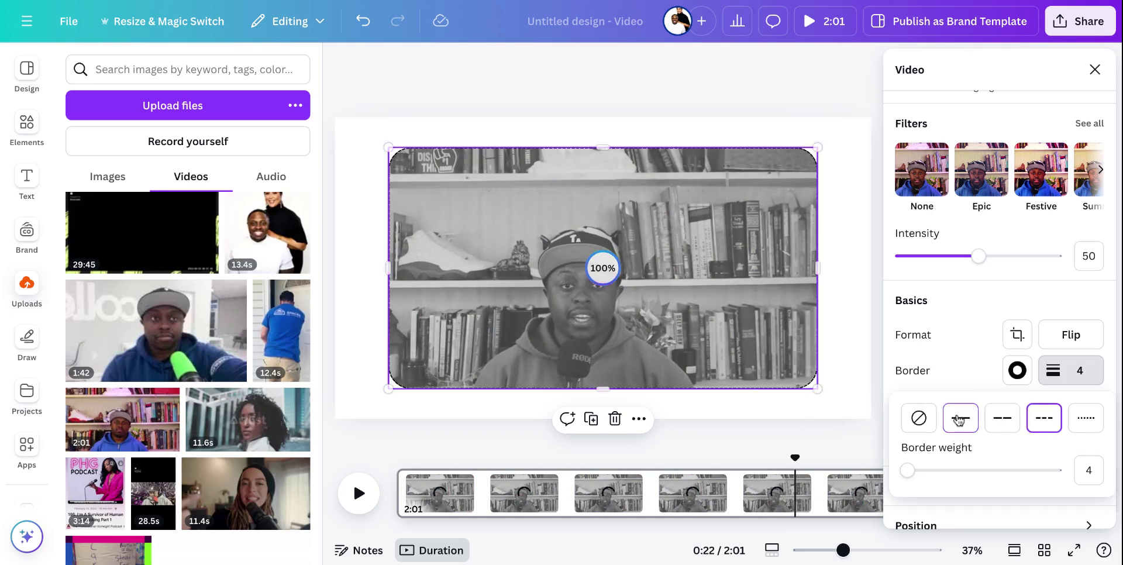
pyautogui.click(1016, 338)
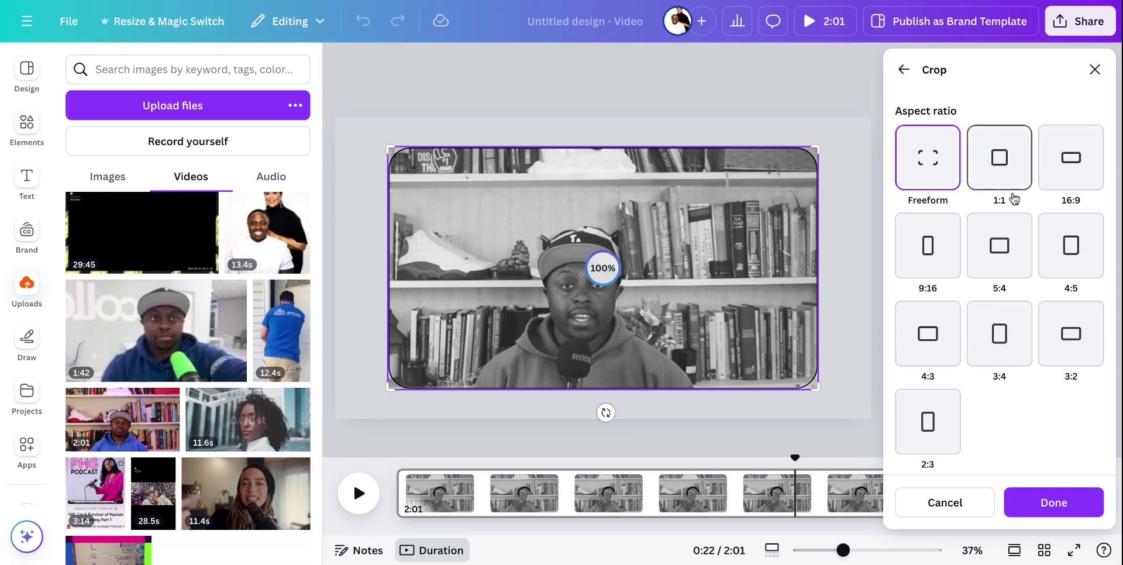
pyautogui.click(945, 236)
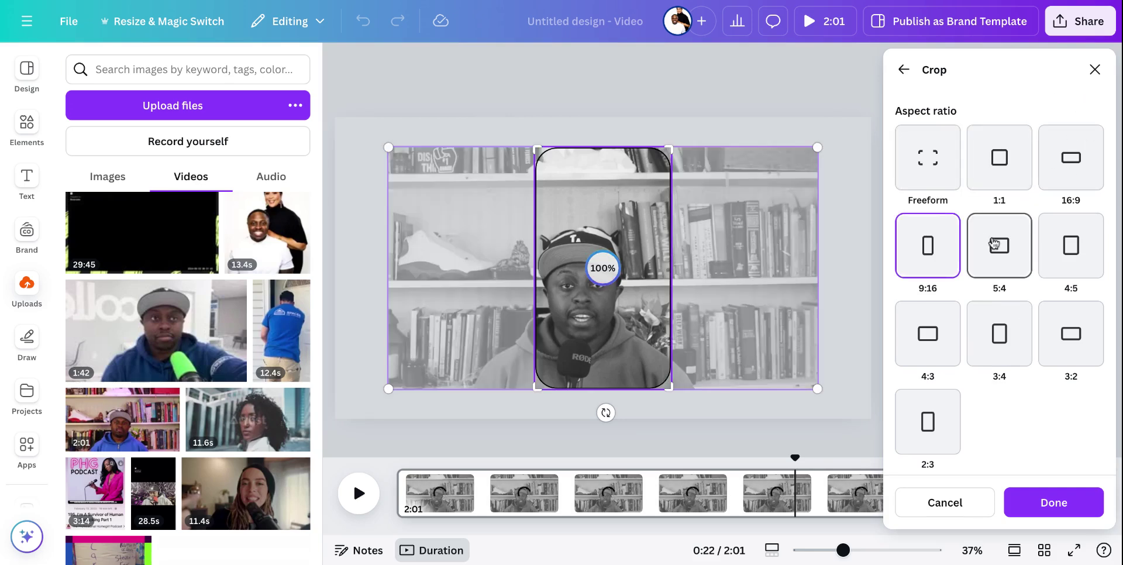
pyautogui.click(998, 244)
pyautogui.click(1065, 245)
pyautogui.click(1067, 359)
pyautogui.click(1001, 346)
pyautogui.click(931, 346)
pyautogui.click(935, 427)
pyautogui.click(939, 330)
pyautogui.click(938, 241)
pyautogui.click(1000, 161)
pyautogui.click(1073, 170)
pyautogui.click(939, 165)
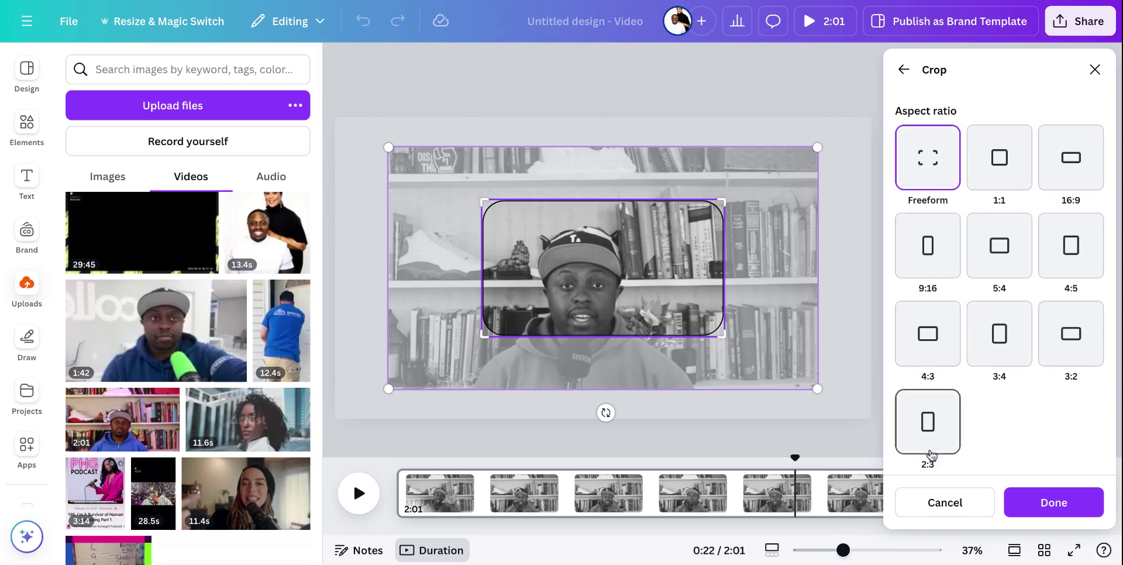
pyautogui.click(944, 502)
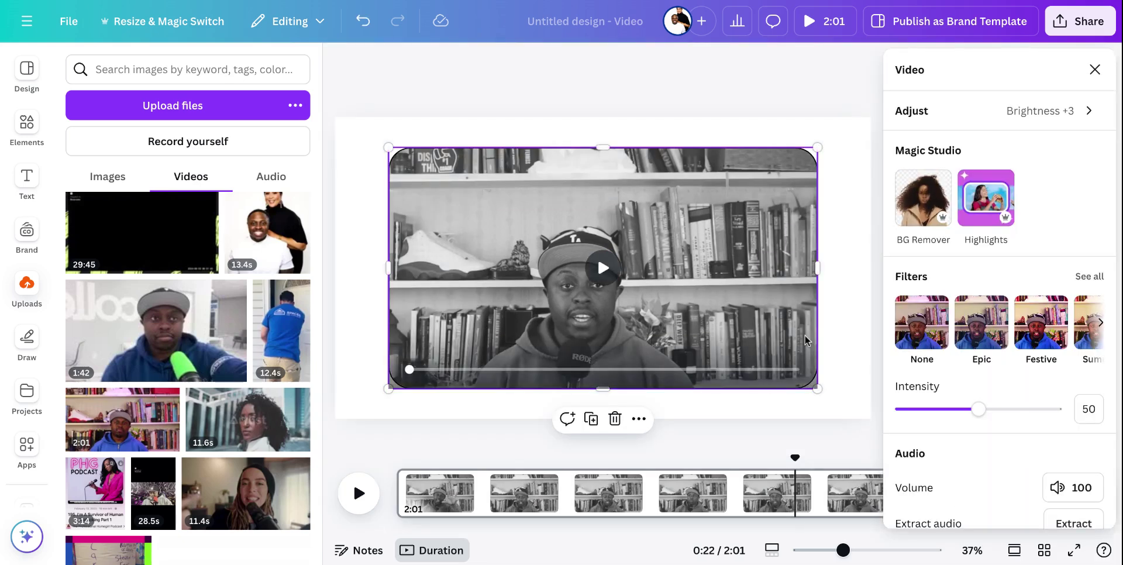
# Preview the edited clip, look over its filter and audio options, and close the editing options.
pyautogui.click(609, 267)
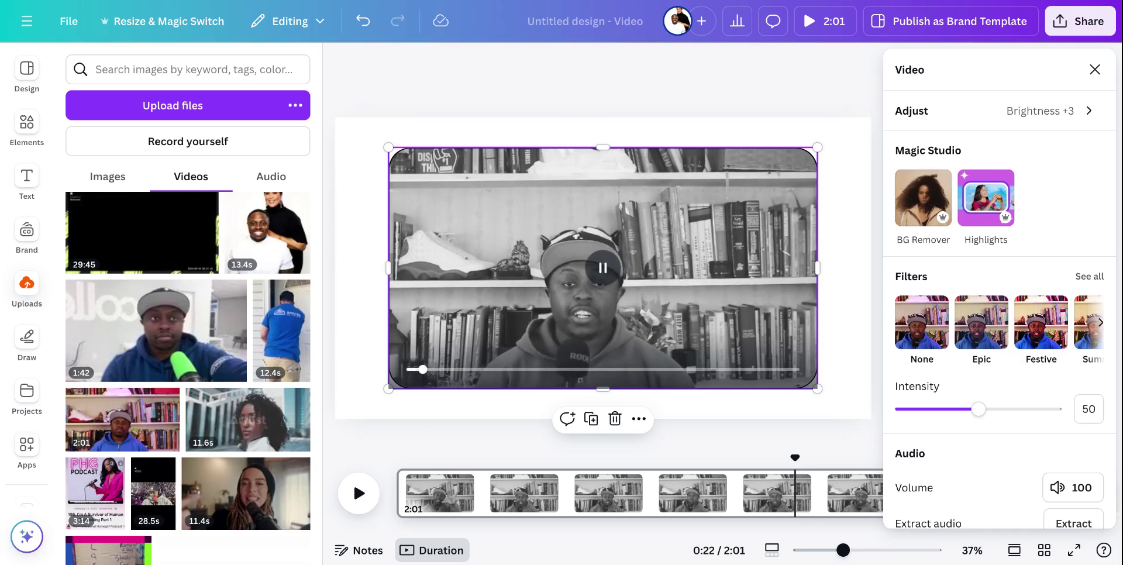
pyautogui.click(618, 269)
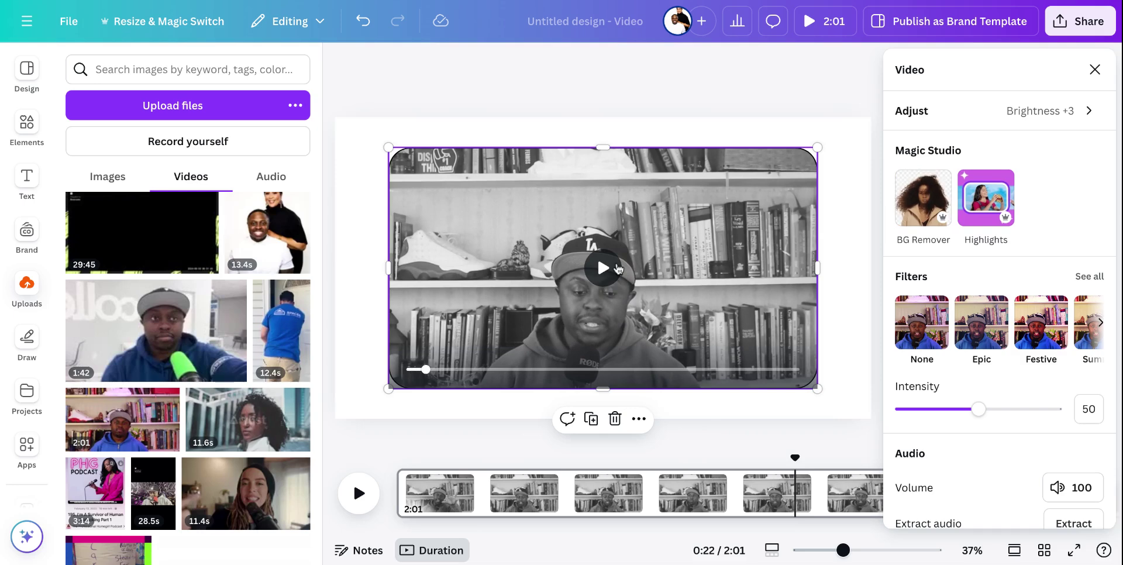
pyautogui.scroll(-4, 1013, 375)
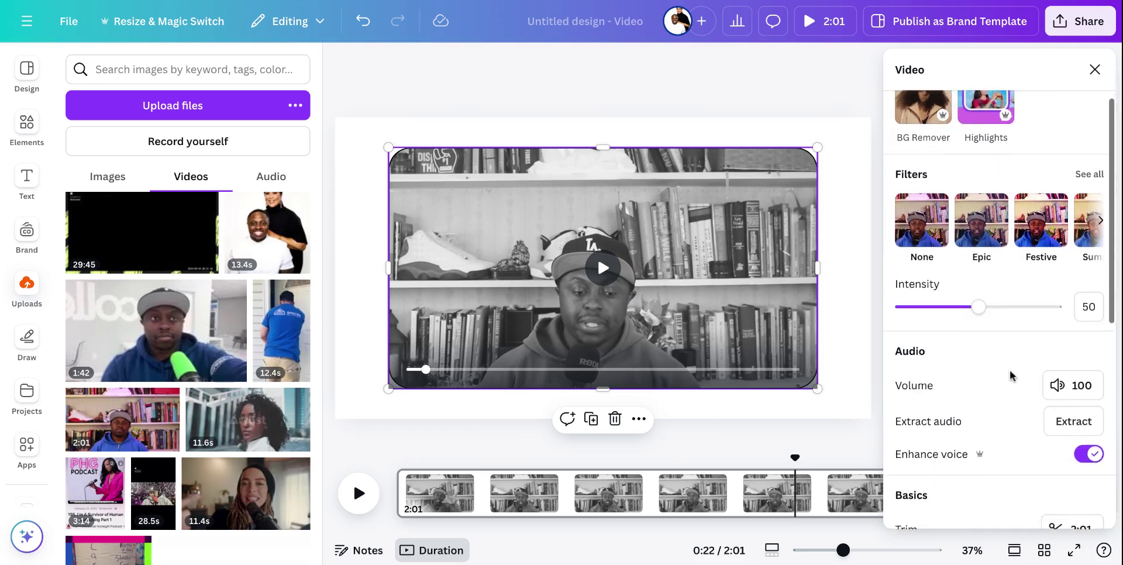
pyautogui.scroll(5, 1011, 376)
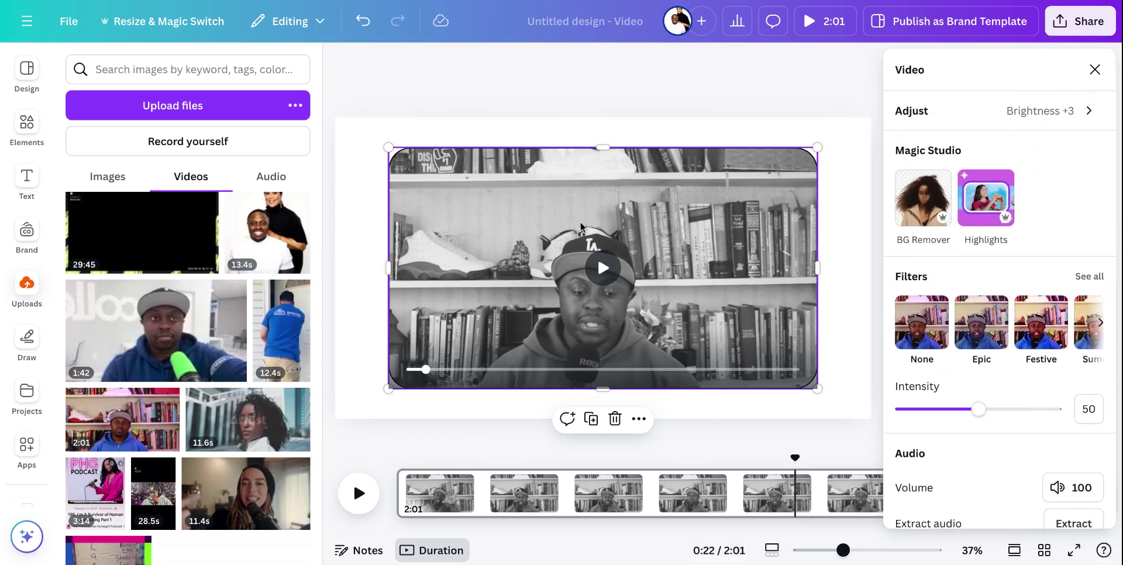
pyautogui.click(595, 136)
pyautogui.click(549, 141)
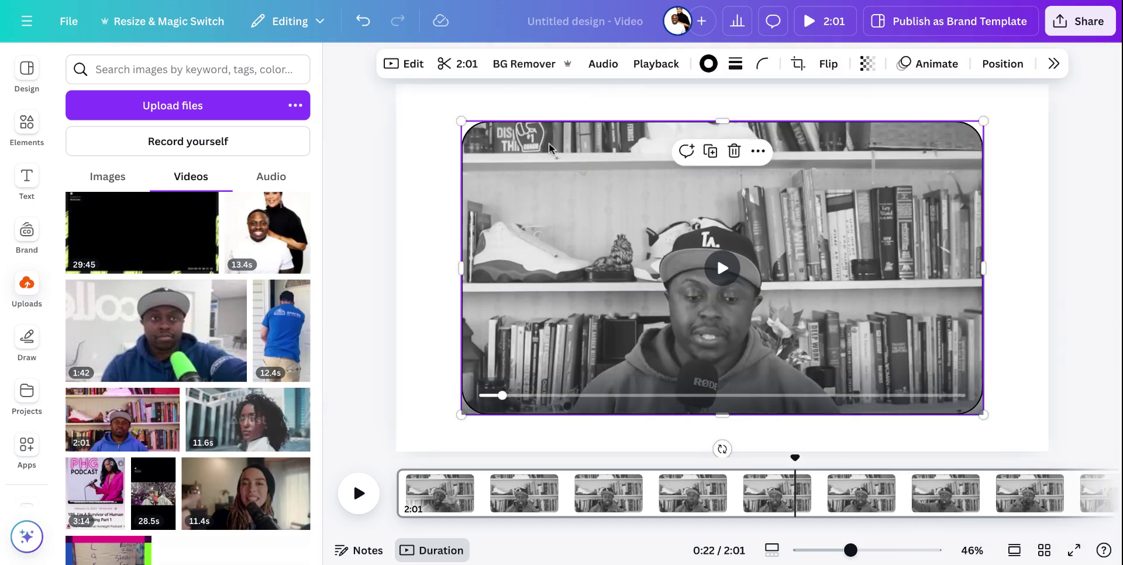
# Try trimming the video to its Podcast Made Simple Launch highlight, preview the result, and undo the change.
pyautogui.click(418, 66)
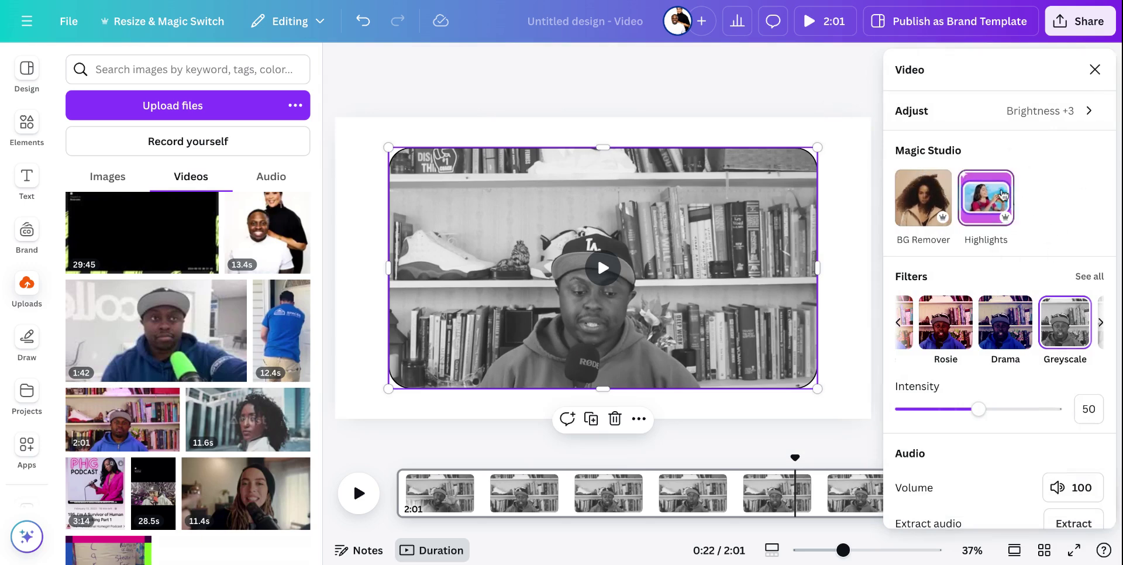
pyautogui.click(997, 199)
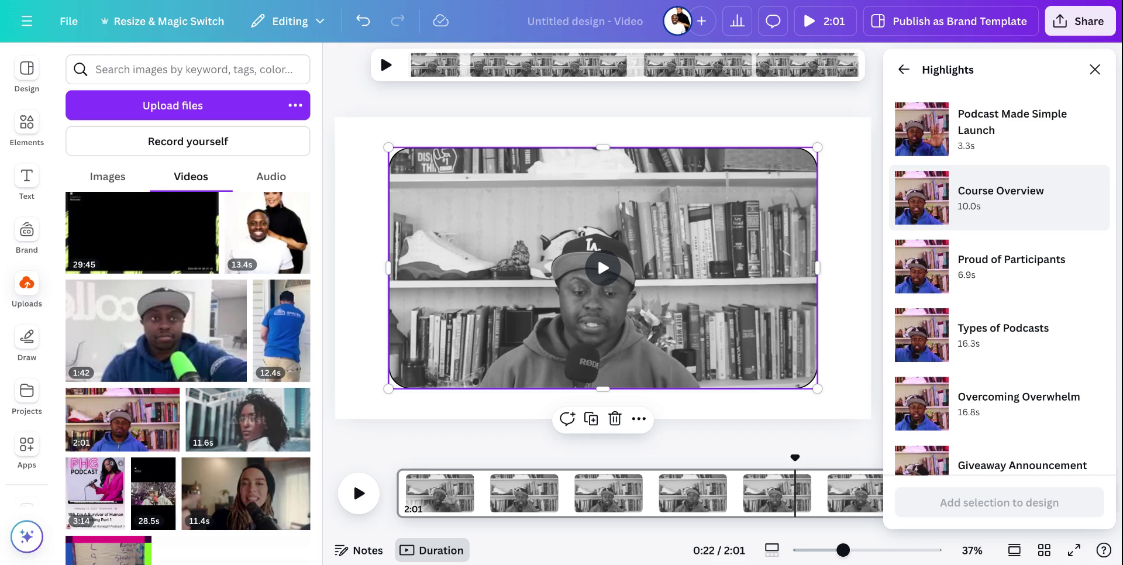
pyautogui.click(1022, 122)
pyautogui.click(987, 505)
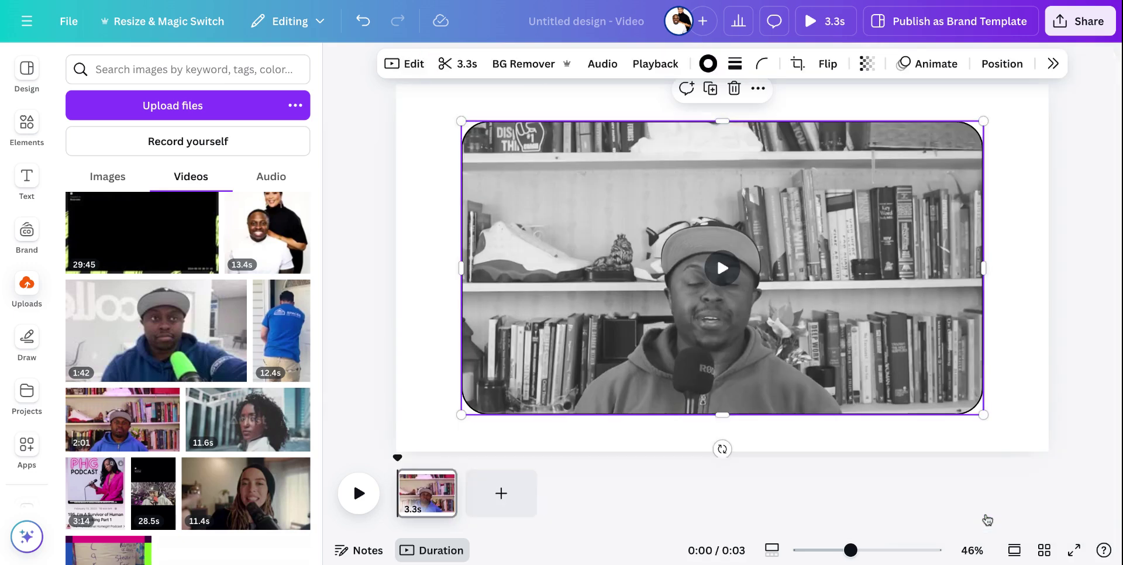
pyautogui.moveTo(708, 314)
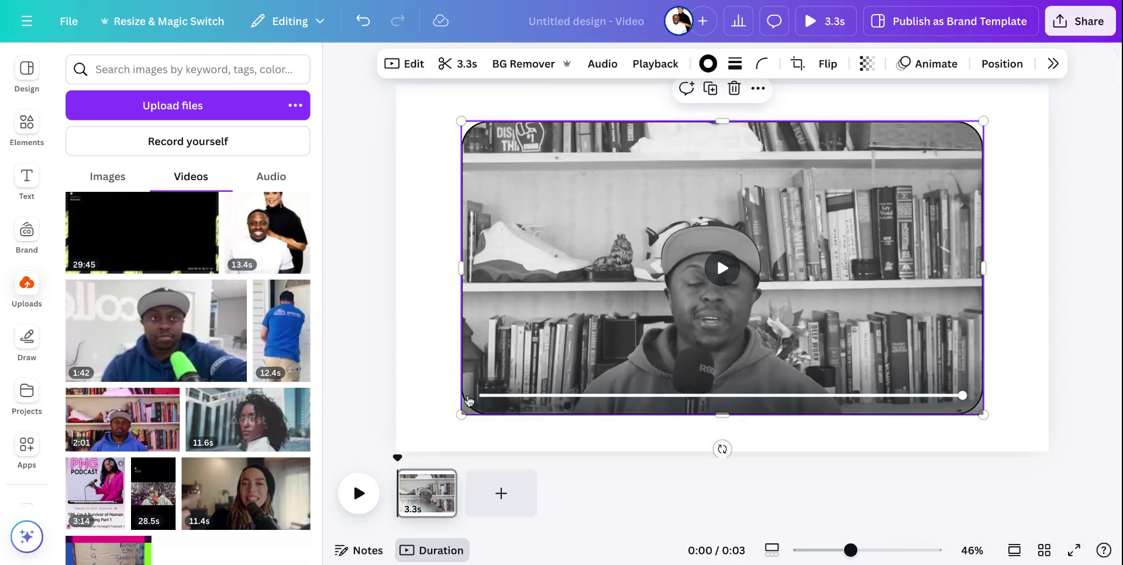
pyautogui.click(359, 494)
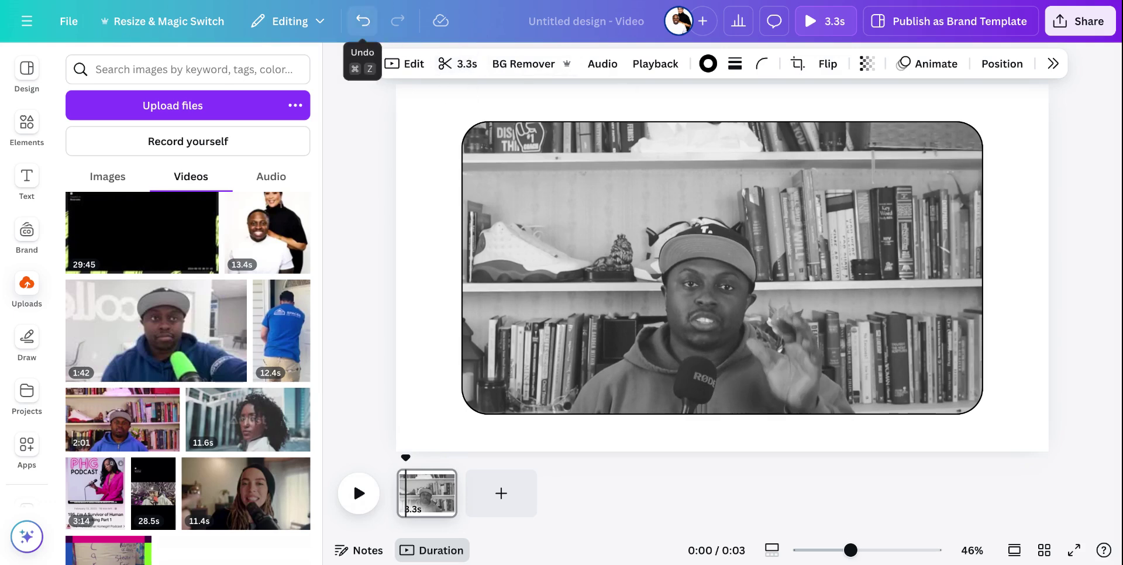
pyautogui.click(362, 21)
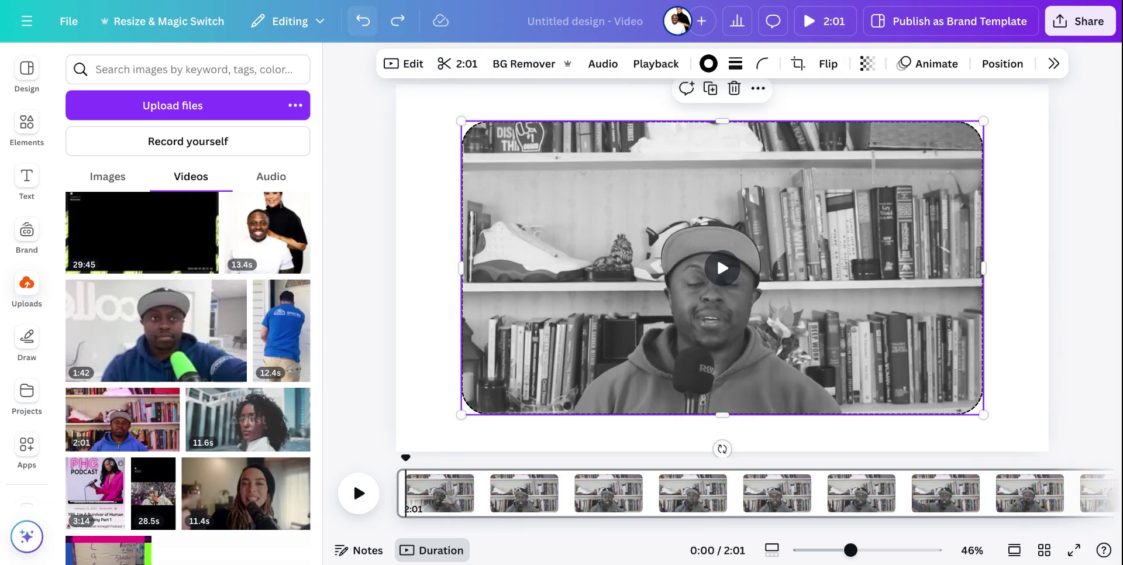
# Generate the video's highlights, add the Course Overview highlight to the design, and briefly preview it.
pyautogui.click(422, 68)
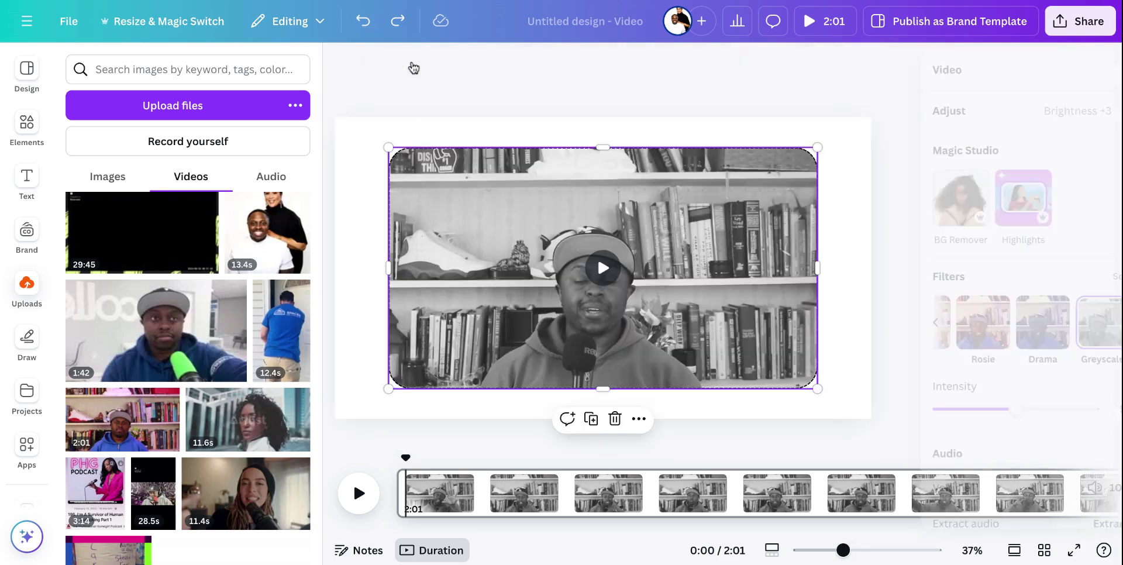
pyautogui.click(999, 217)
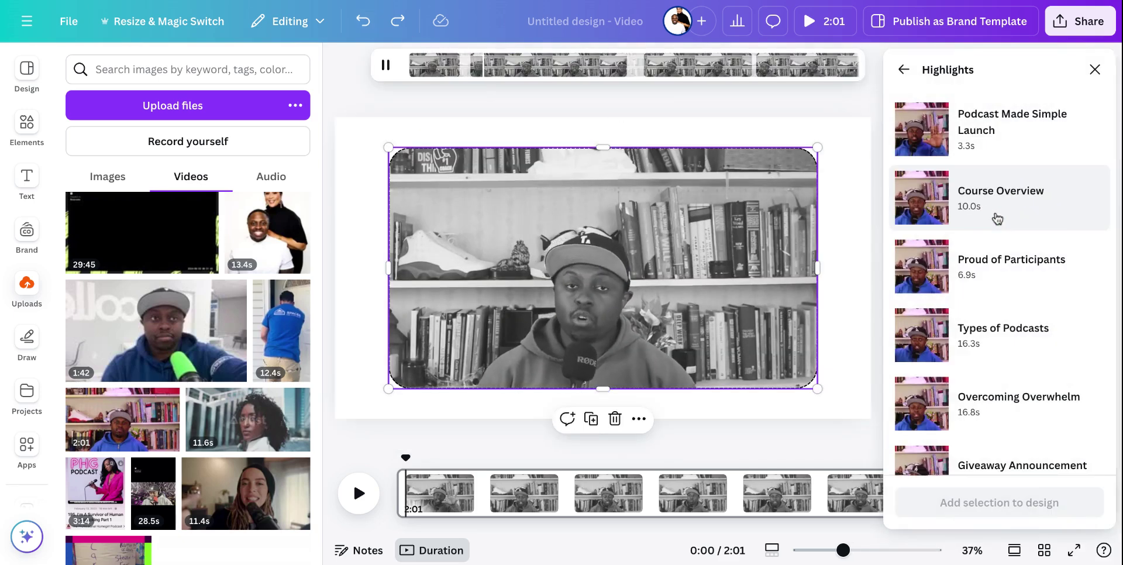
pyautogui.click(996, 206)
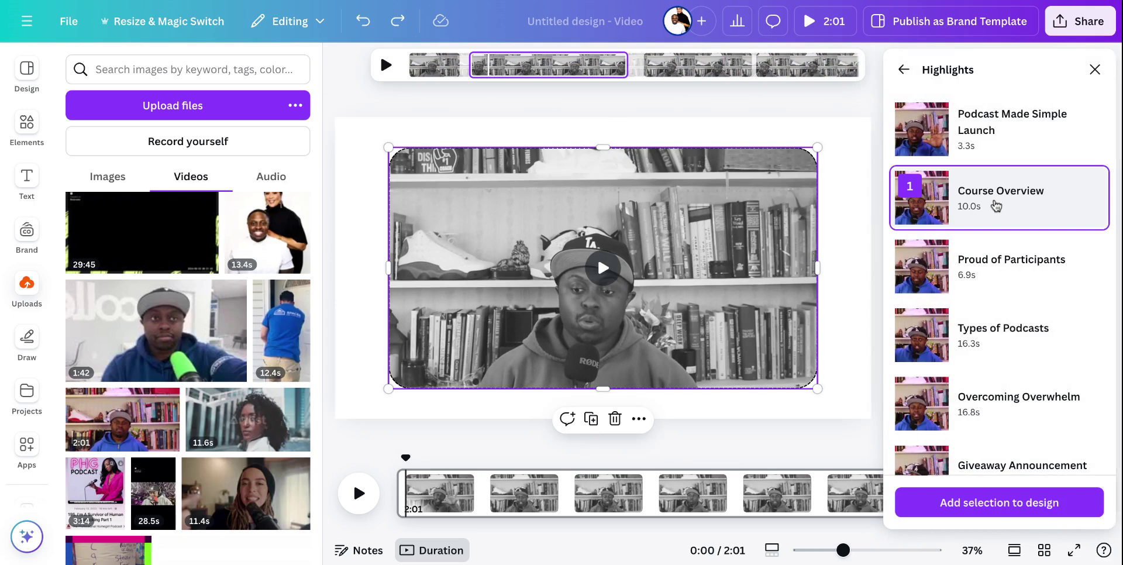
pyautogui.click(998, 502)
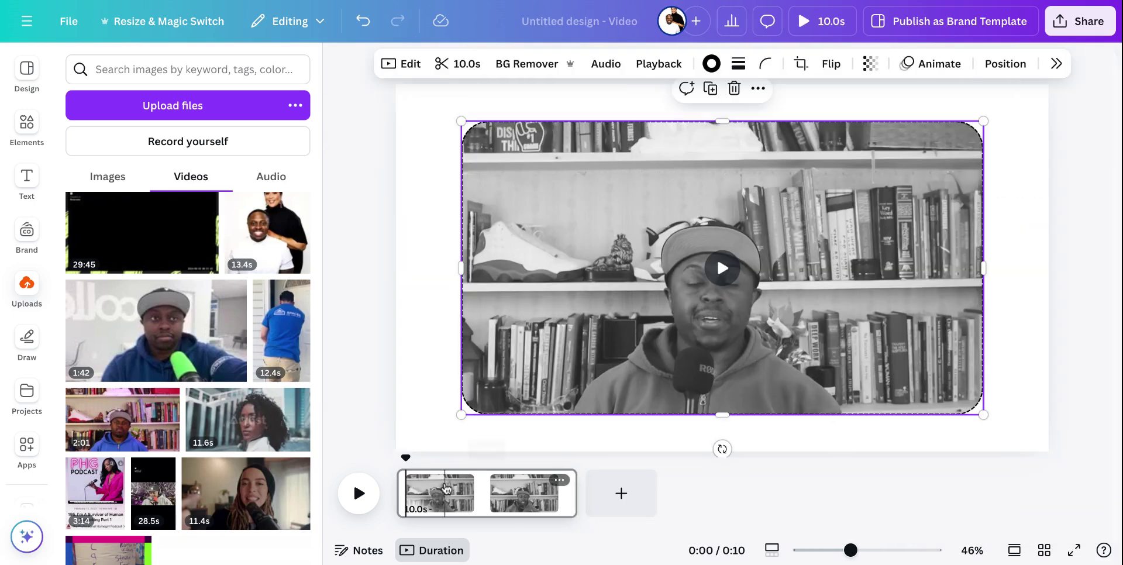
pyautogui.click(366, 495)
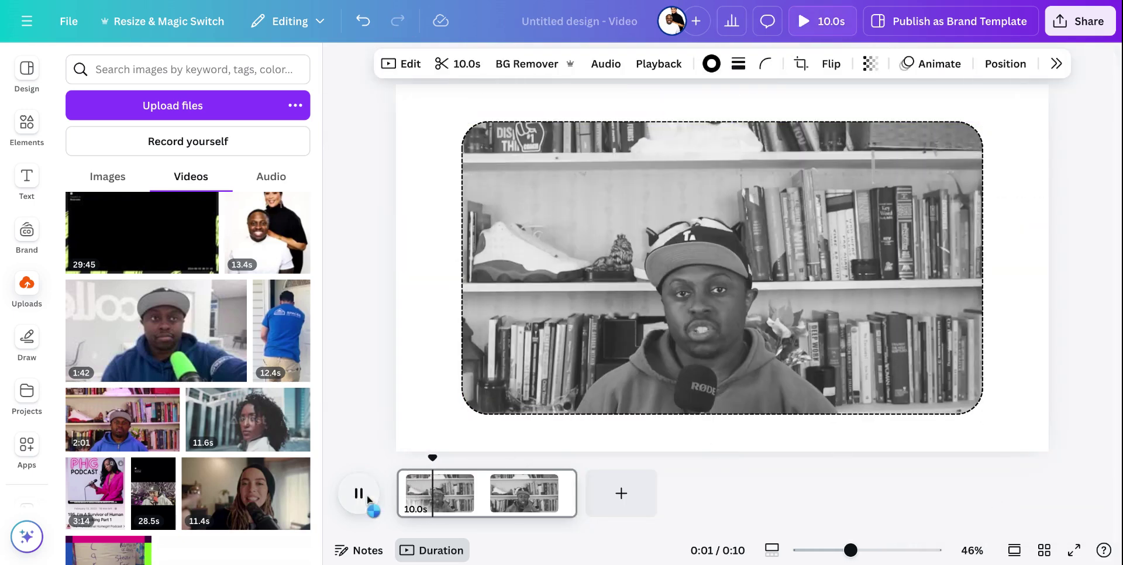
pyautogui.click(367, 488)
# Reopen the video's Highlights and look through the list of suggested clips.
pyautogui.click(412, 58)
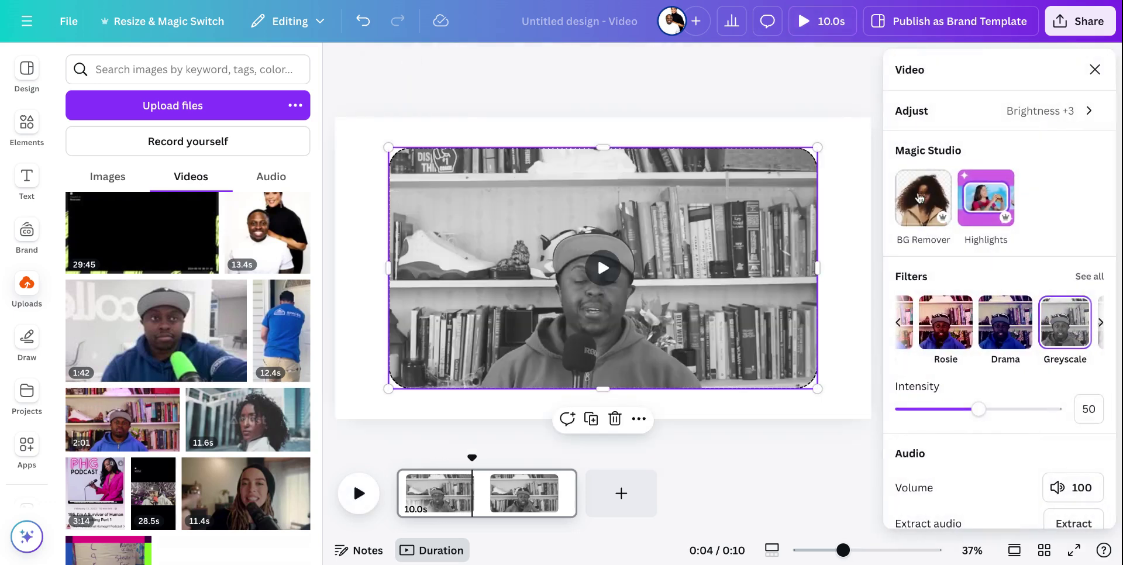
pyautogui.click(994, 197)
pyautogui.scroll(-4, 998, 283)
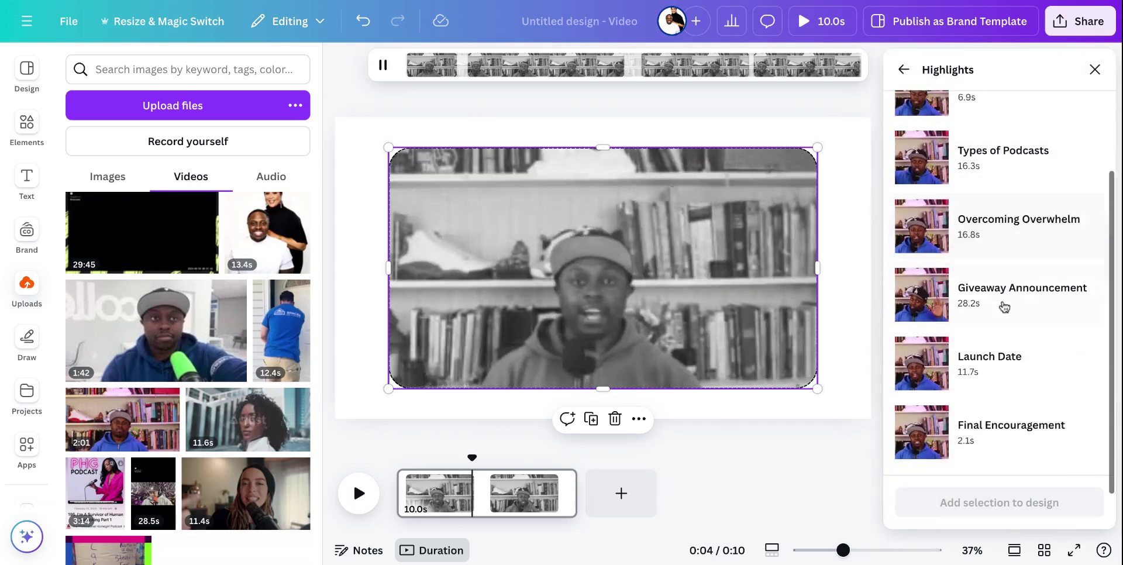
pyautogui.scroll(4, 1004, 307)
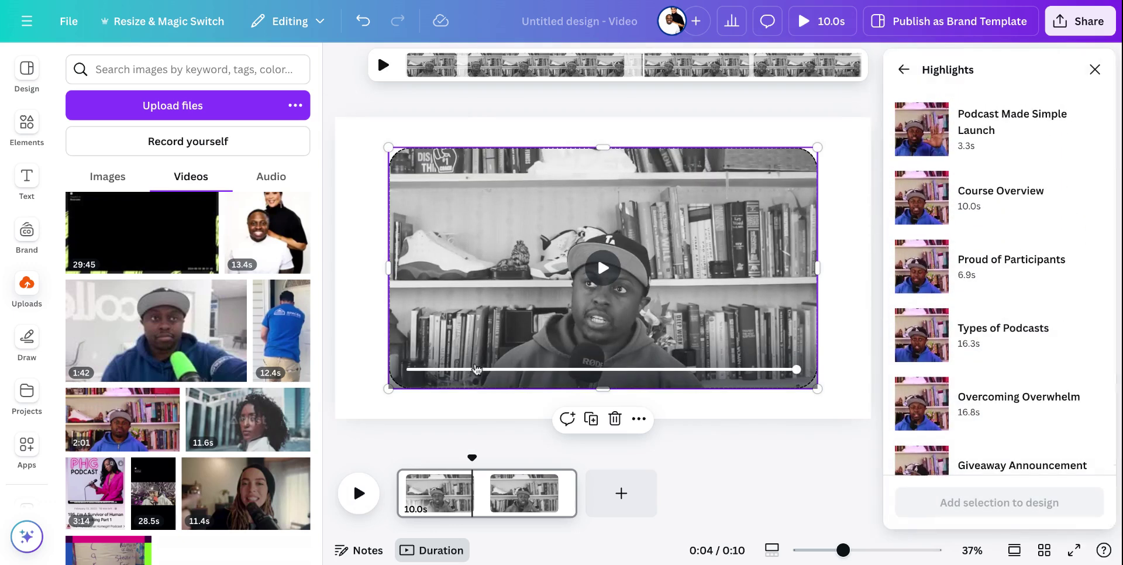